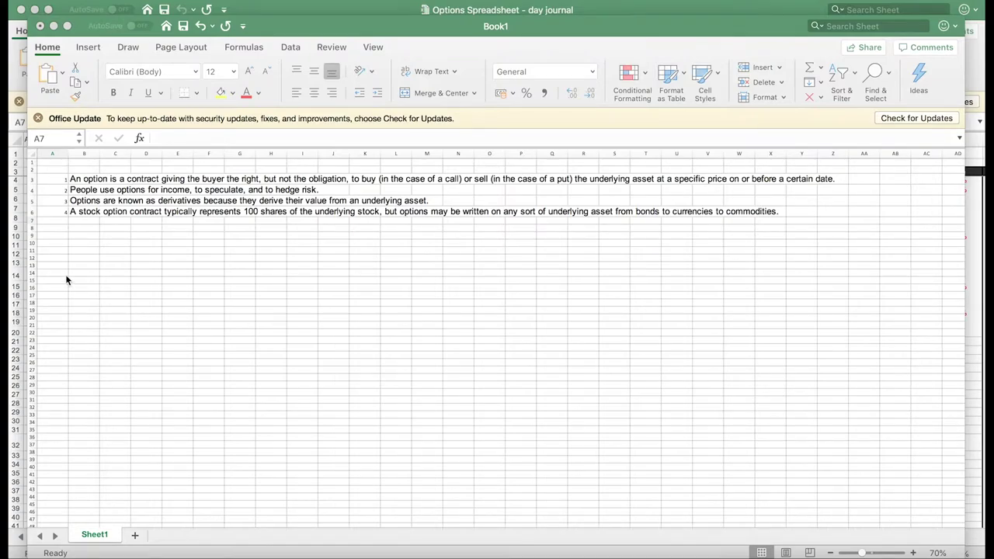
Step: Select the cell in row 8 below the four option definitions
{"action": "left_click", "coordinate": [77, 229]}
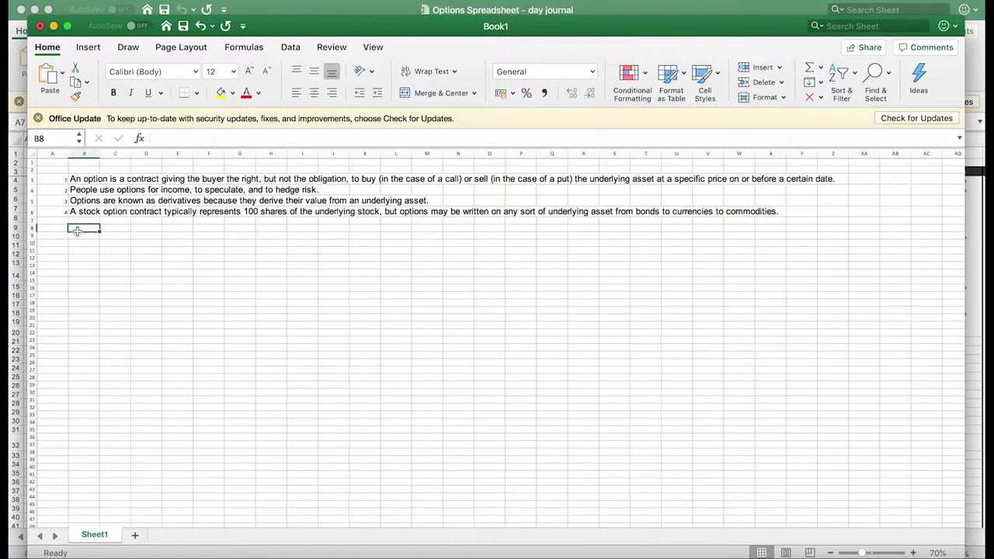
Step: Enter 5 in A8 and 'Put or call' in B8
{"action": "left_click", "coordinate": [61, 229]}
{"action": "type", "text": "5"}
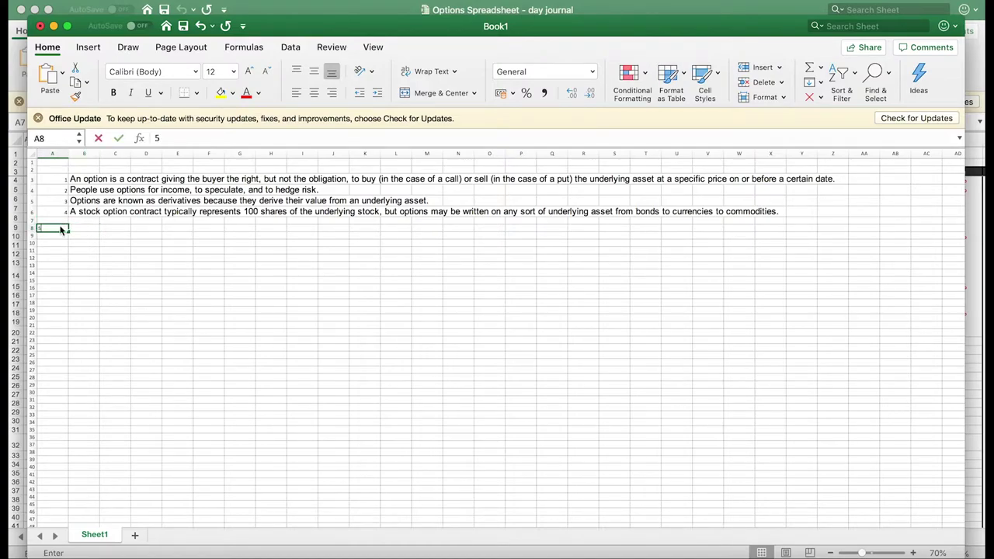
{"action": "key", "text": "Return"}
{"action": "left_click", "coordinate": [94, 229]}
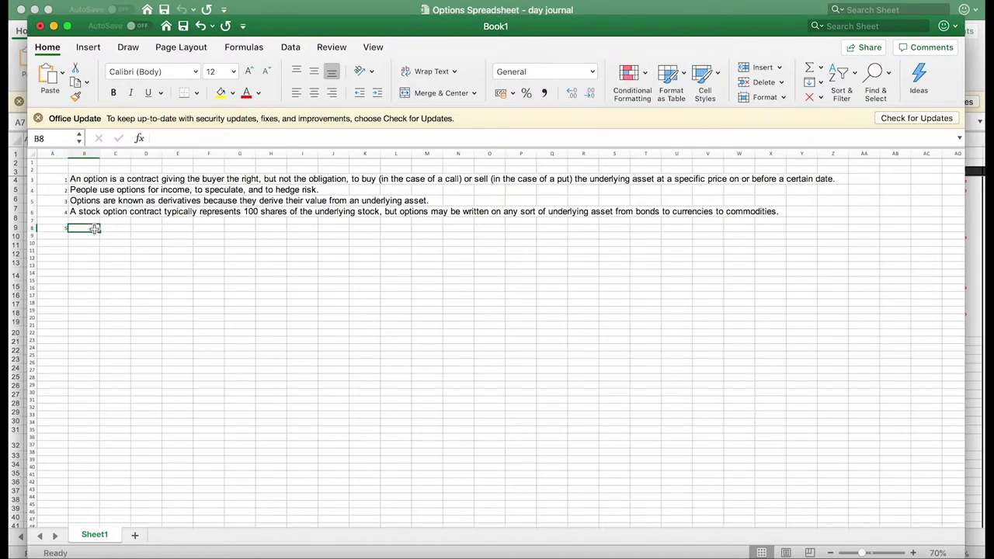
{"action": "type", "text": "Put"}
{"action": "type", "text": " or cal"}
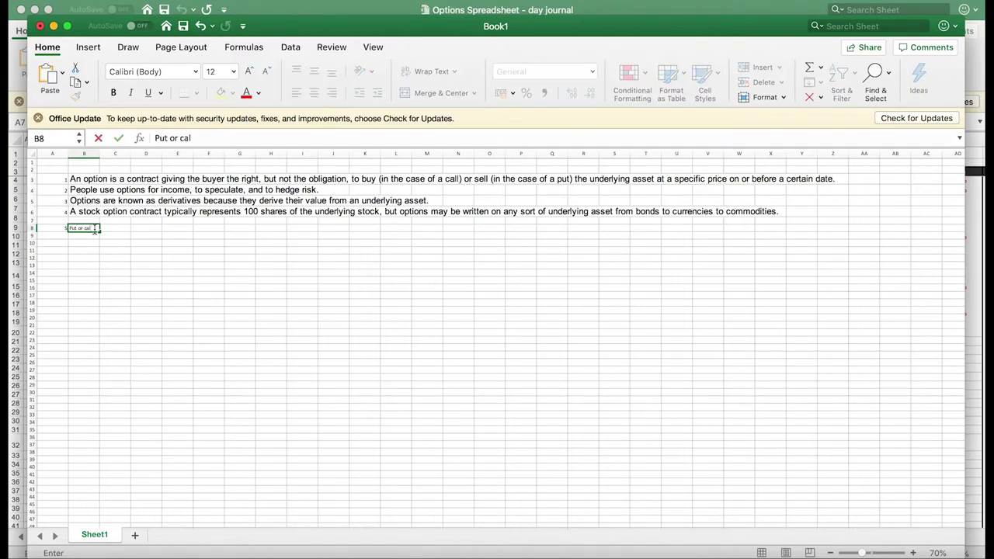
{"action": "type", "text": "l"}
{"action": "key", "text": "Return"}
{"action": "left_click", "coordinate": [152, 265]}
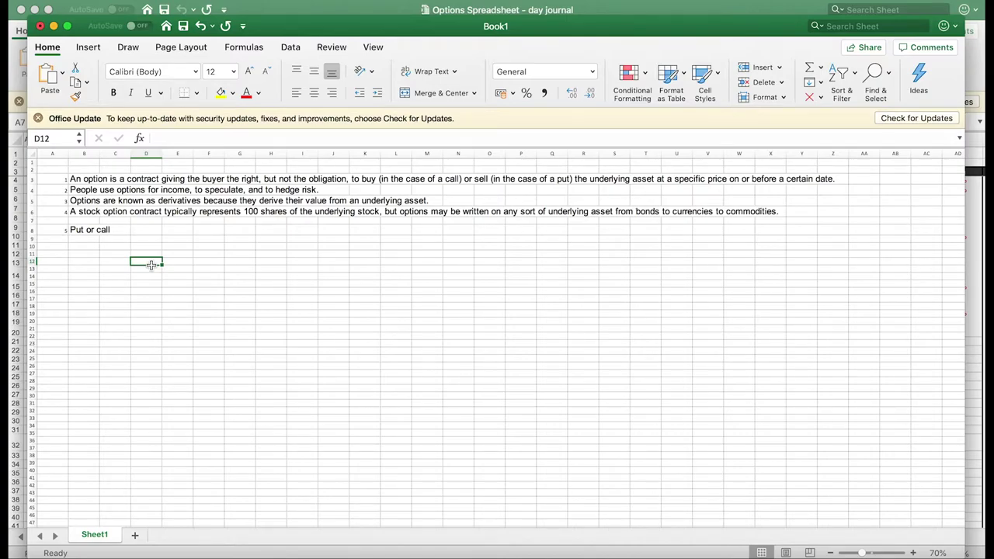
Step: Clear B8 and retype 'Put or call'
{"action": "left_click", "coordinate": [94, 228]}
{"action": "key", "text": "Delete"}
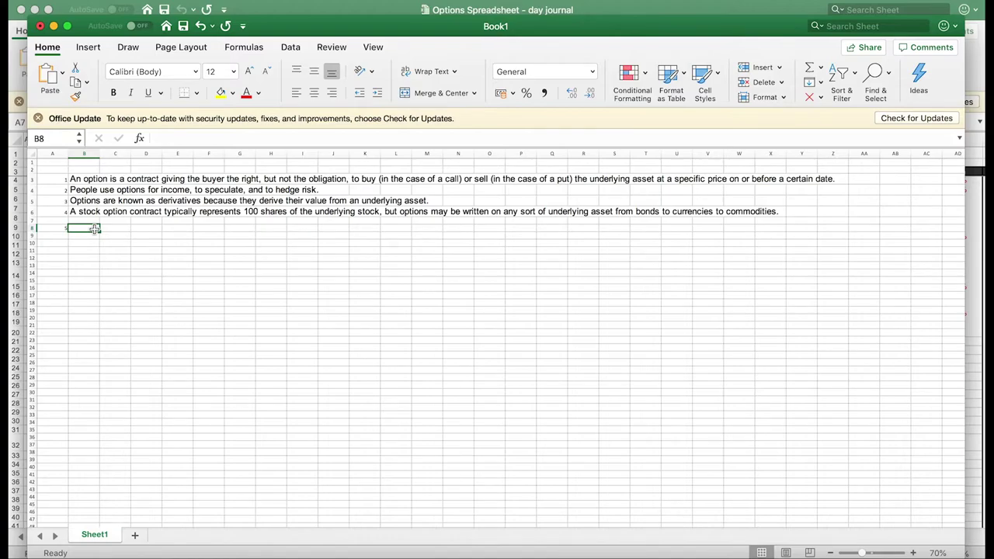
{"action": "type", "text": "Put or c"}
{"action": "type", "text": "all"}
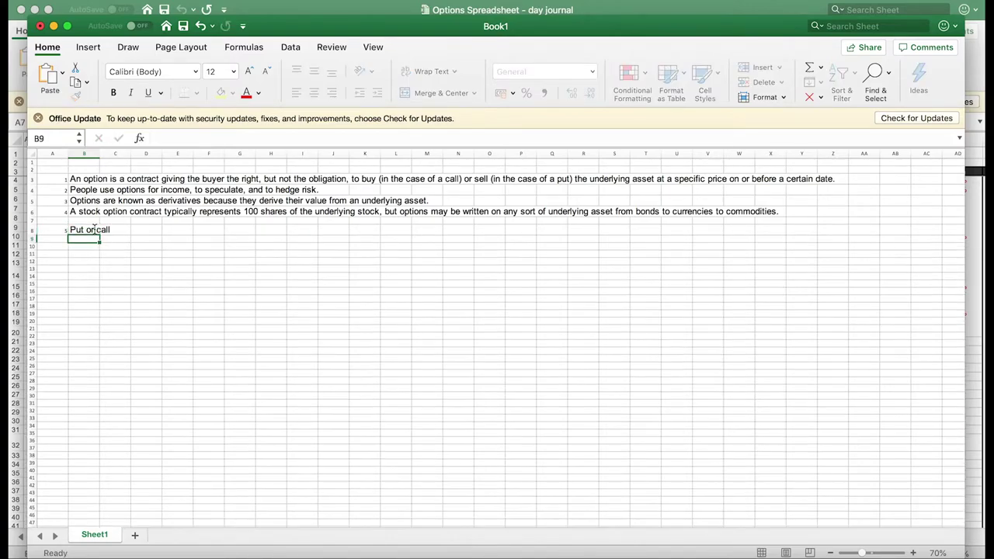
{"action": "key", "text": "Return"}
{"action": "left_click", "coordinate": [151, 265]}
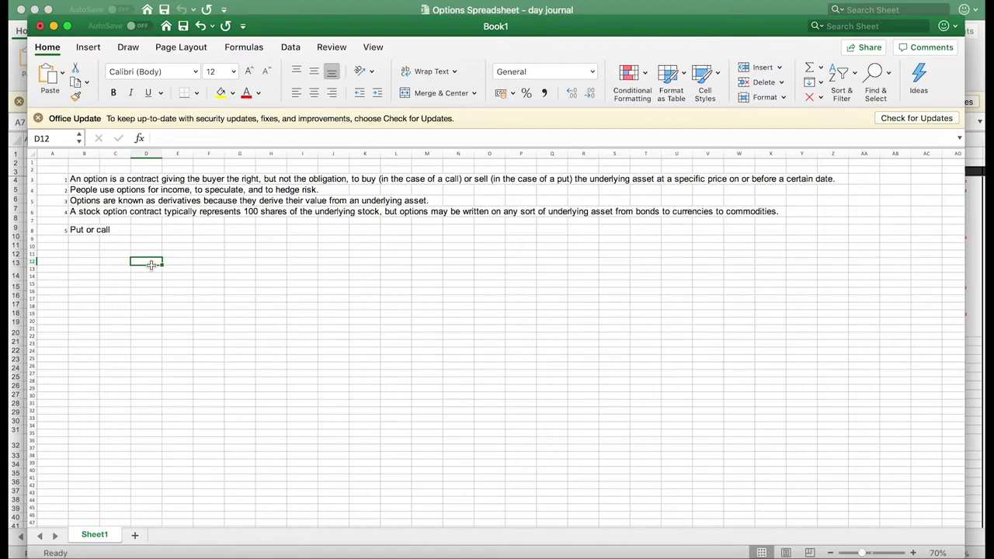
{"action": "left_click", "coordinate": [52, 27]}
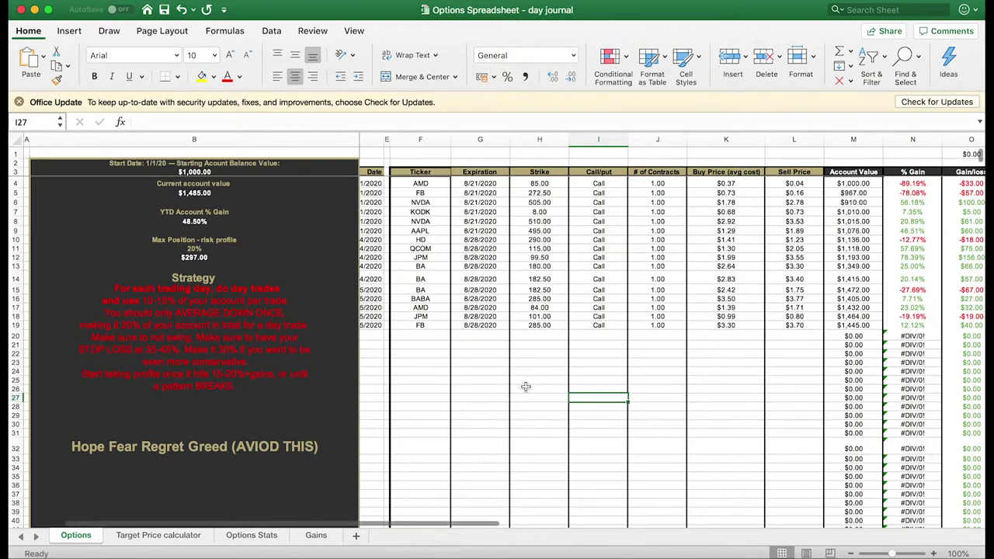
Step: Scroll sideways across the Options sheet to review the trade log columns
{"action": "scroll", "coordinate": [525, 386], "scroll_direction": "right", "scroll_amount": 2}
{"action": "scroll", "coordinate": [526, 387], "scroll_direction": "left", "scroll_amount": 2}
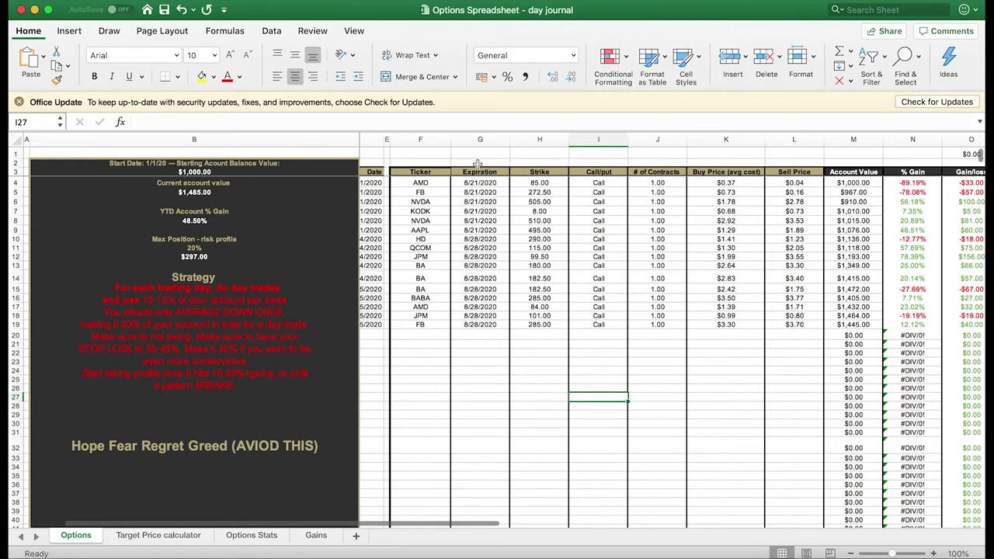
{"action": "scroll", "coordinate": [427, 311], "scroll_direction": "left", "scroll_amount": 1}
{"action": "scroll", "coordinate": [427, 312], "scroll_direction": "left", "scroll_amount": 1}
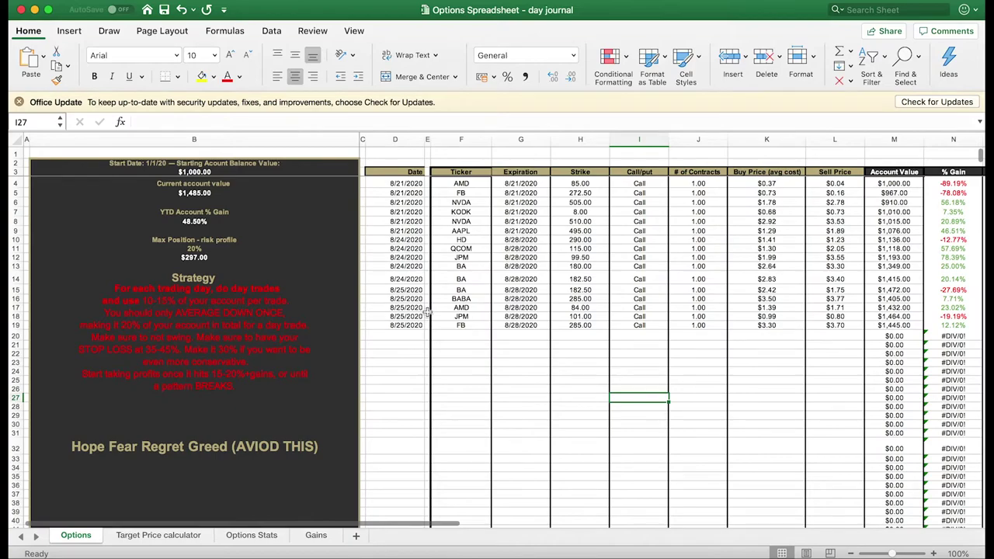
{"action": "scroll", "coordinate": [427, 312], "scroll_direction": "right", "scroll_amount": 1}
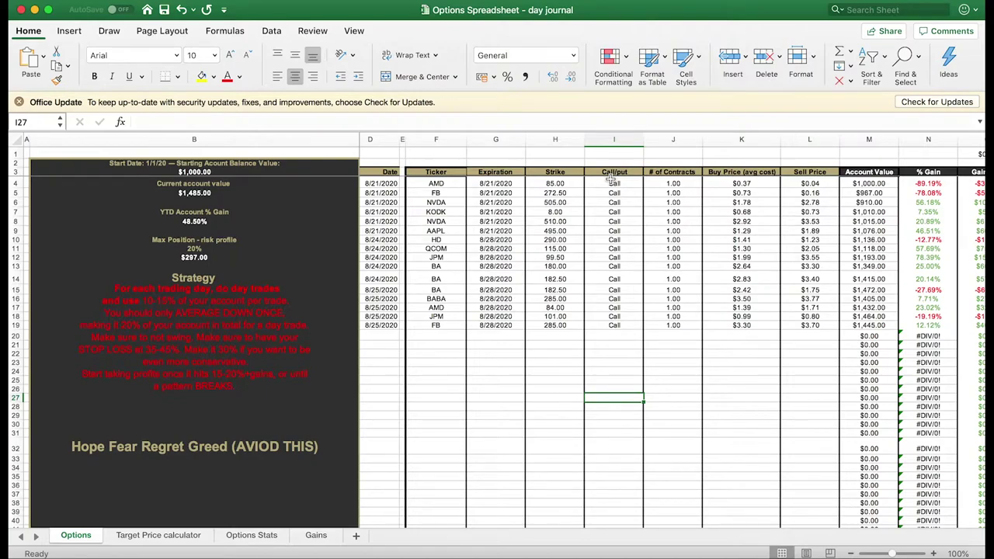
{"action": "left_click_drag", "start_coordinate": [667, 185], "coordinate": [666, 236]}
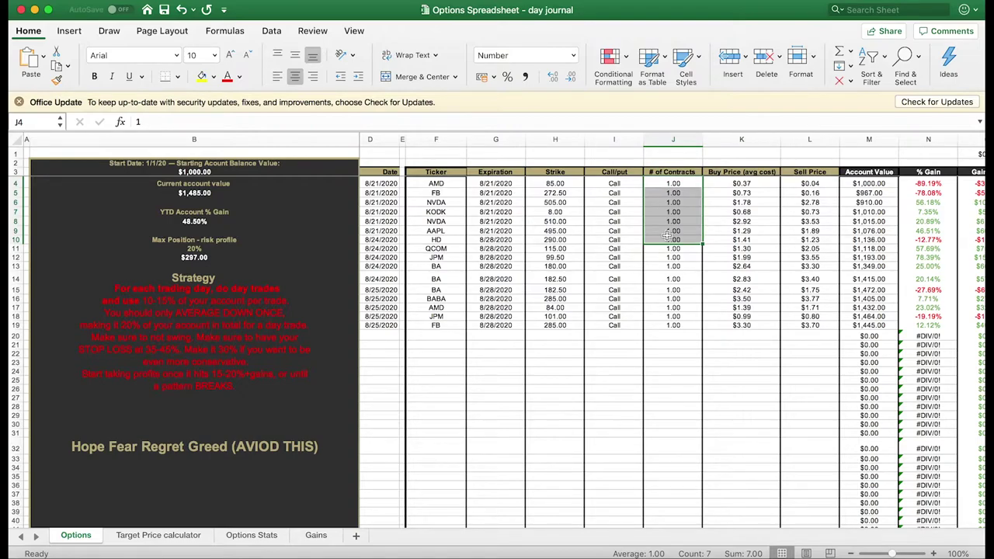
{"action": "left_click", "coordinate": [674, 185]}
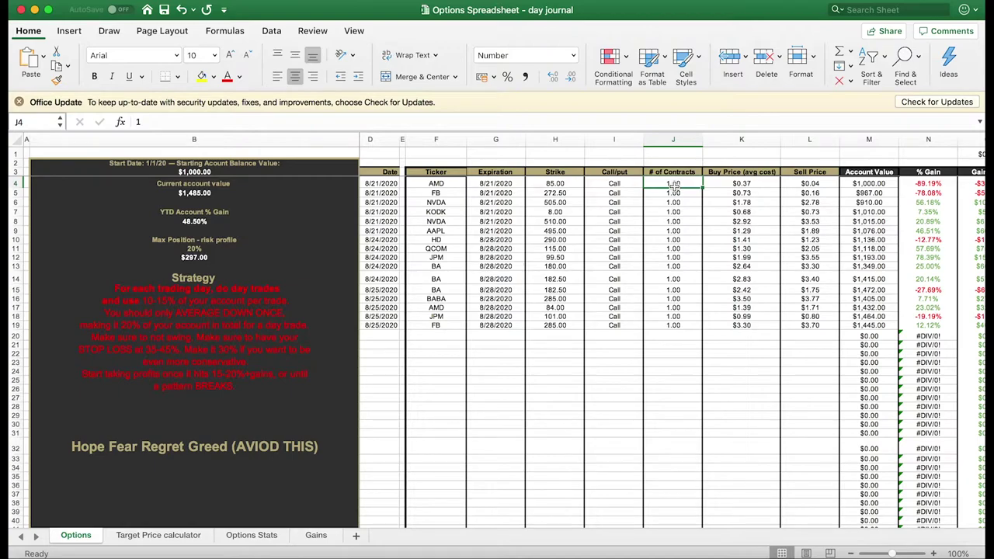
{"action": "left_click", "coordinate": [738, 185]}
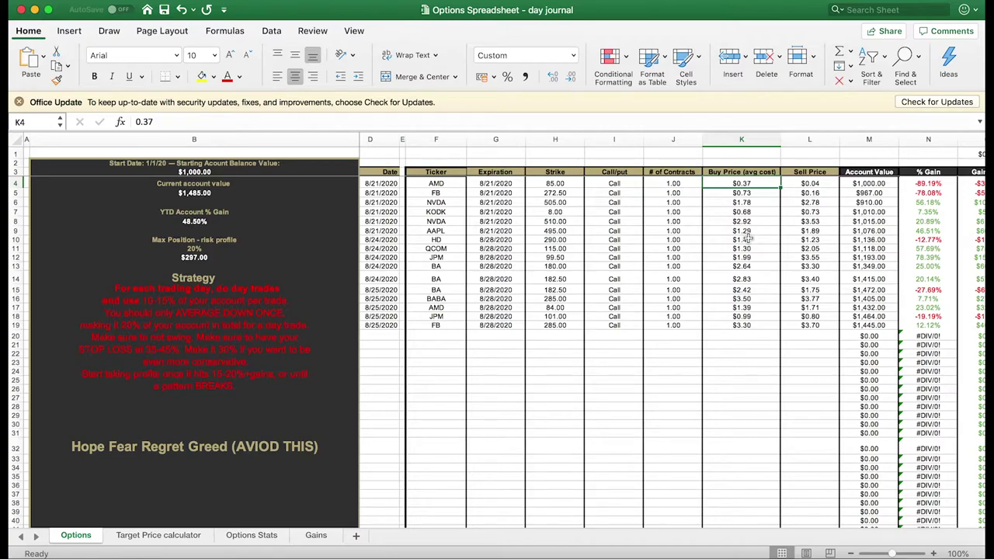
{"action": "left_click", "coordinate": [676, 187]}
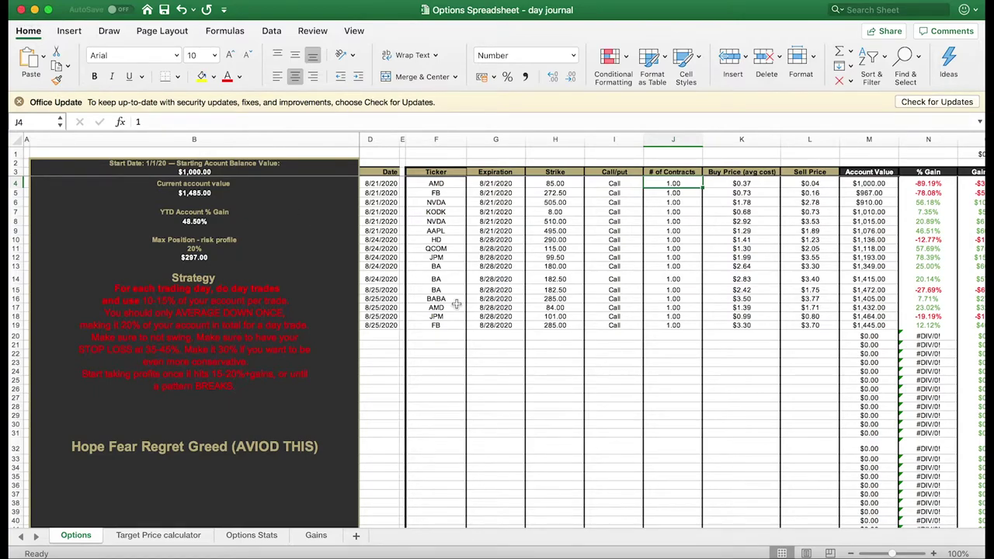
{"action": "scroll", "coordinate": [554, 352], "scroll_direction": "left", "scroll_amount": 3}
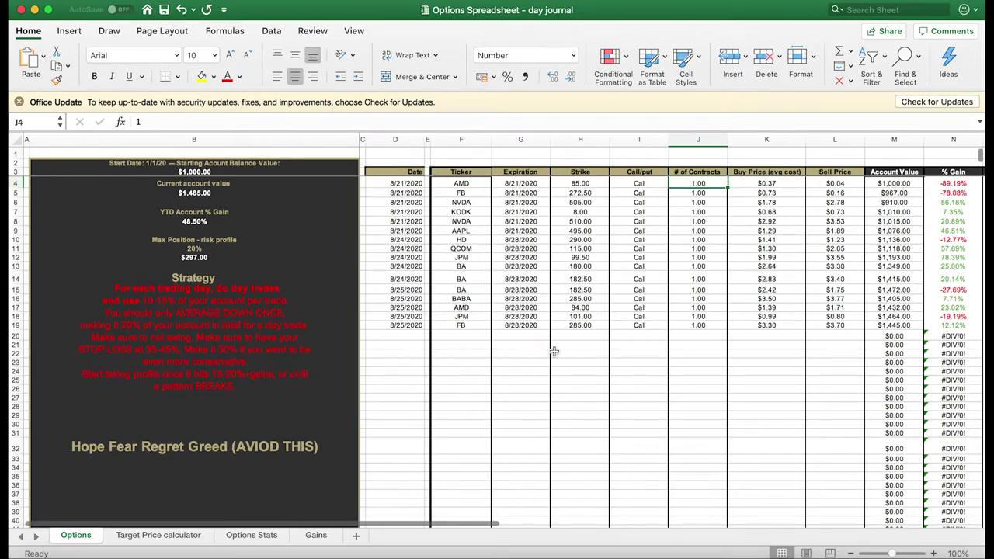
{"action": "left_click_drag", "start_coordinate": [464, 185], "coordinate": [472, 382]}
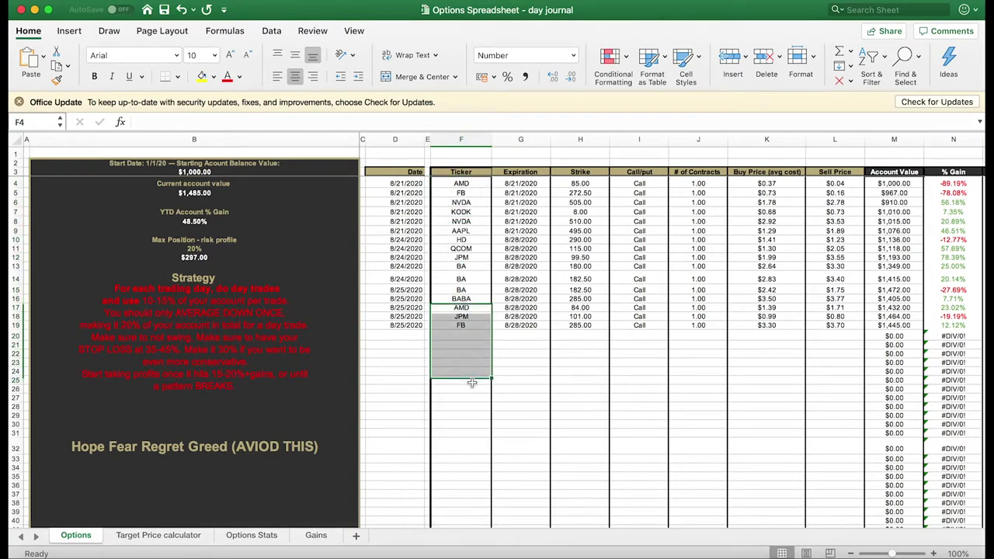
{"action": "left_click", "coordinate": [471, 382]}
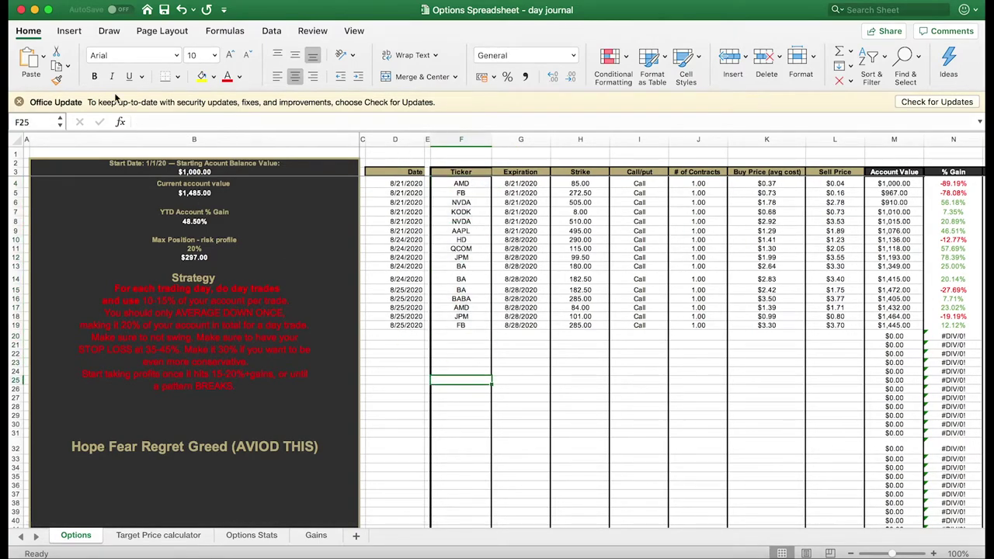
{"action": "left_click", "coordinate": [34, 9]}
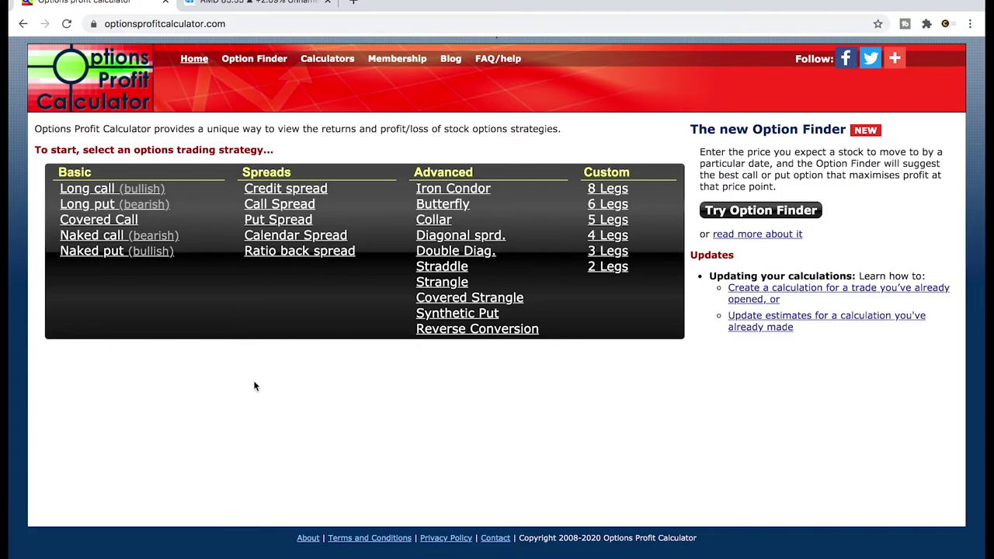
Step: Open the Long call (bullish) calculator and click its Symbol, Current price and Contracts fields
{"action": "left_click", "coordinate": [107, 191]}
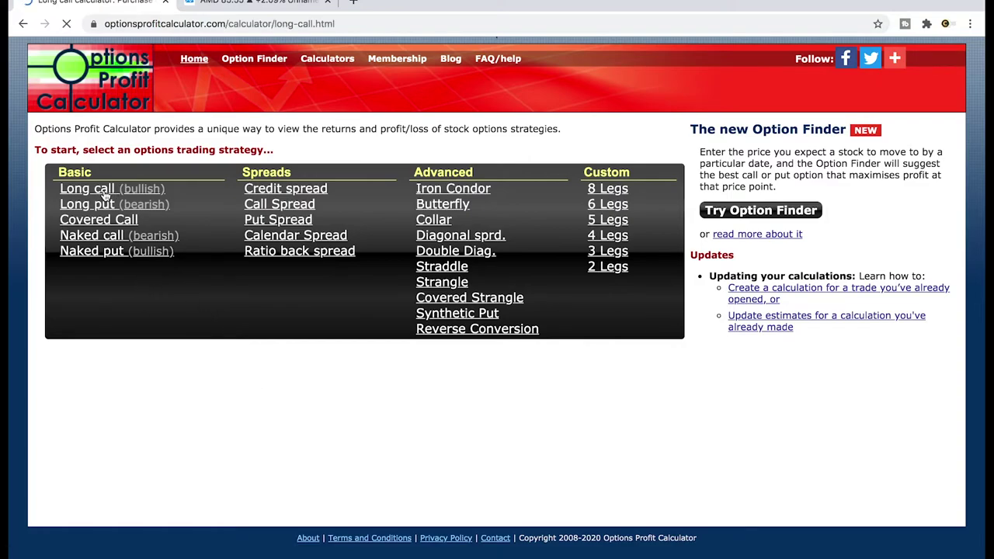
{"action": "scroll", "coordinate": [727, 429], "scroll_direction": "down", "scroll_amount": 3}
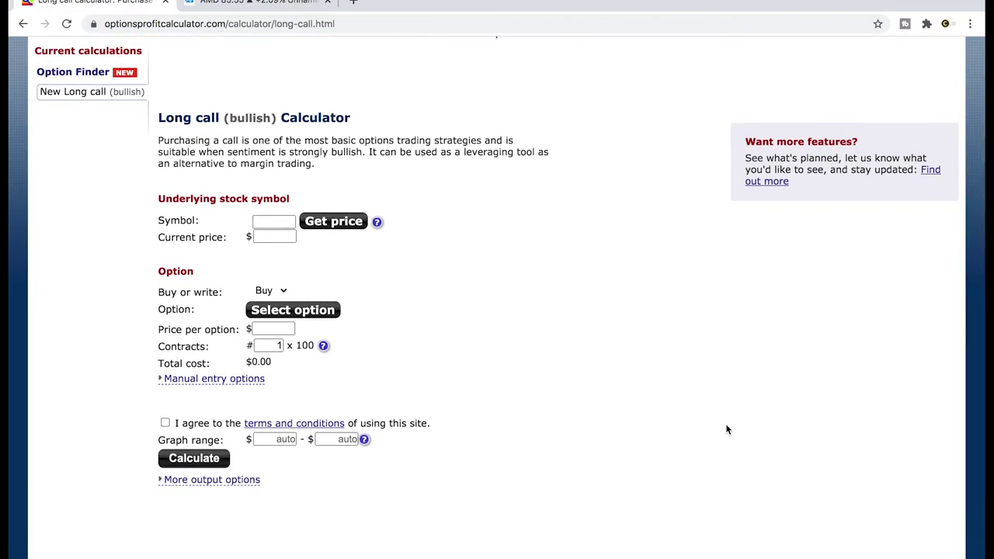
{"action": "left_click", "coordinate": [266, 221]}
{"action": "left_click", "coordinate": [310, 249]}
{"action": "left_click", "coordinate": [272, 236]}
{"action": "scroll", "coordinate": [466, 261], "scroll_direction": "down", "scroll_amount": 2}
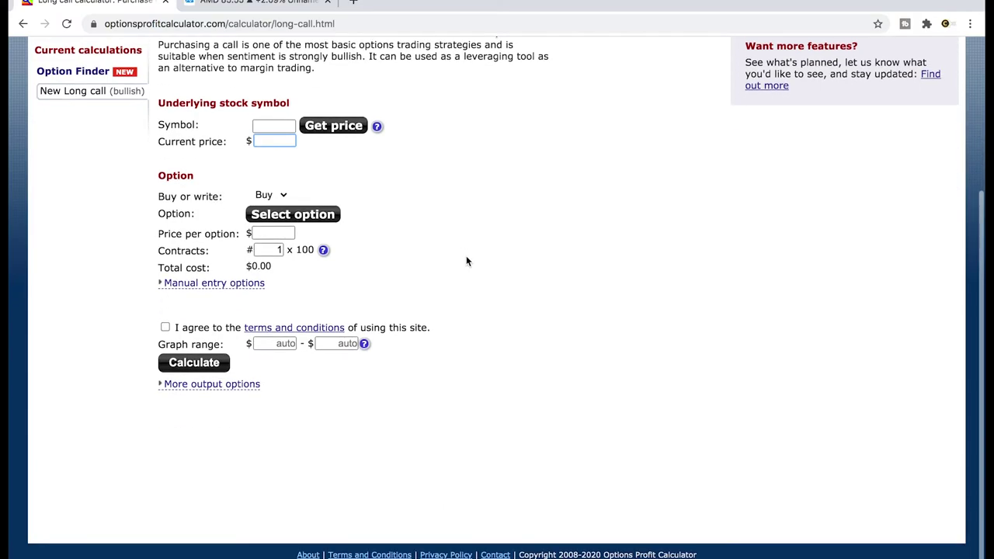
{"action": "scroll", "coordinate": [466, 261], "scroll_direction": "up", "scroll_amount": 5}
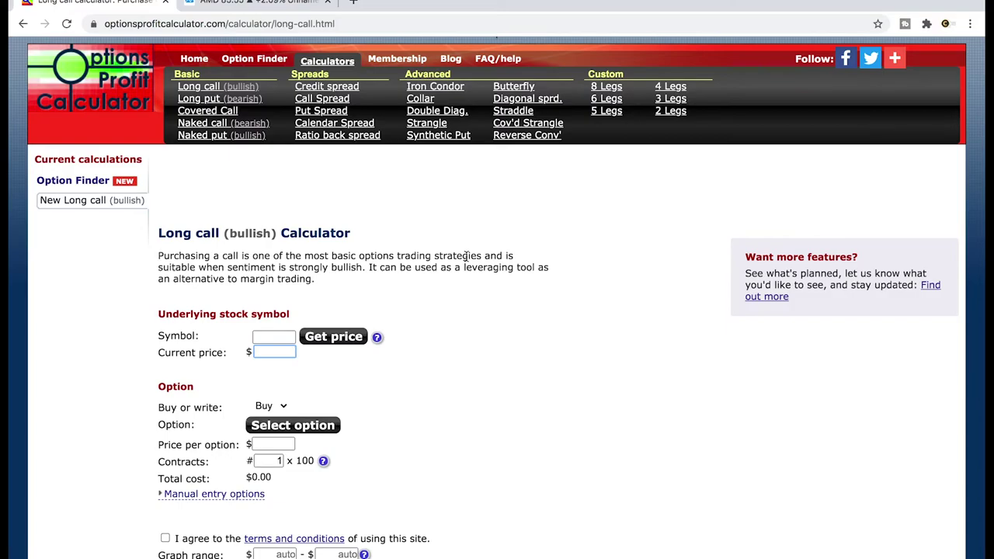
{"action": "left_click", "coordinate": [272, 464]}
{"action": "scroll", "coordinate": [362, 477], "scroll_direction": "down", "scroll_amount": 1}
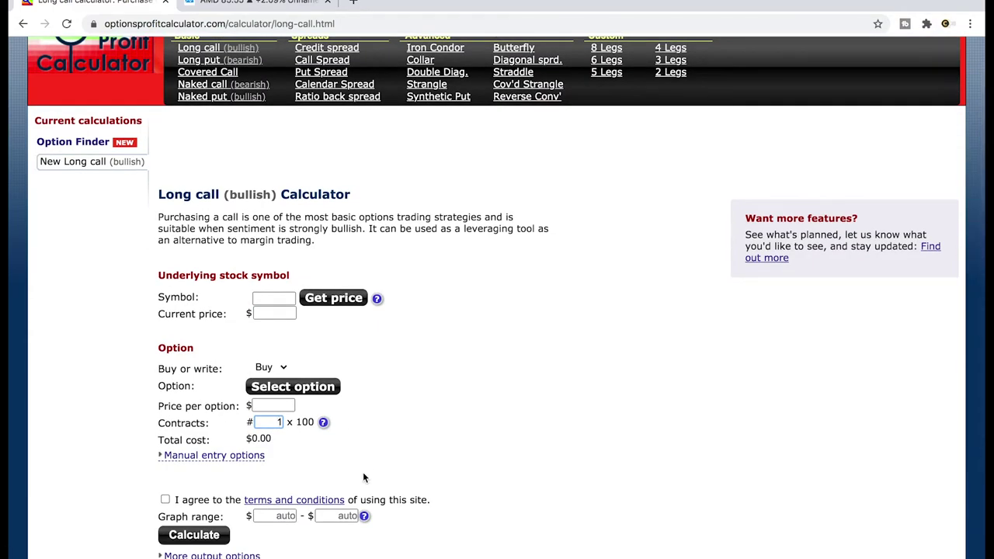
{"action": "scroll", "coordinate": [363, 475], "scroll_direction": "up", "scroll_amount": 1}
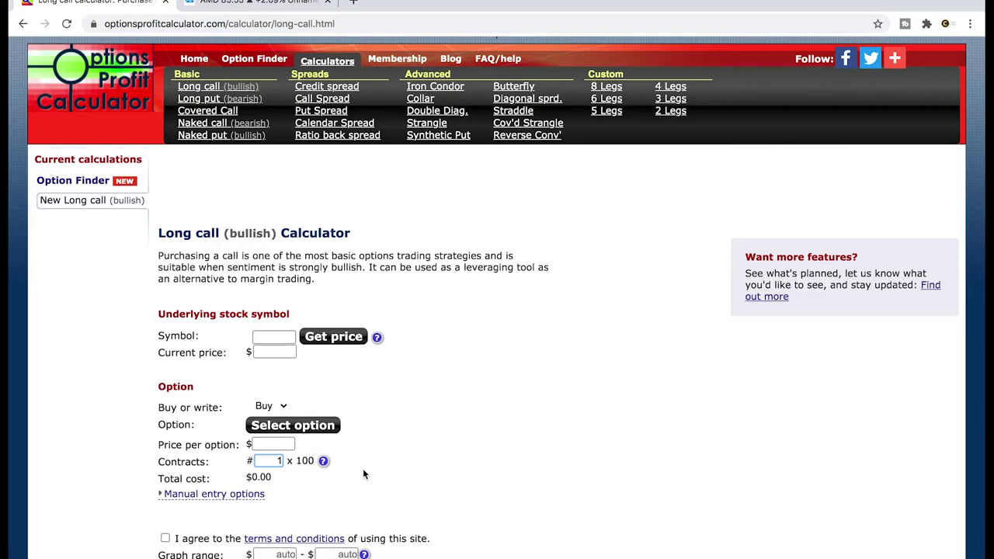
{"action": "scroll", "coordinate": [362, 468], "scroll_direction": "down", "scroll_amount": 1}
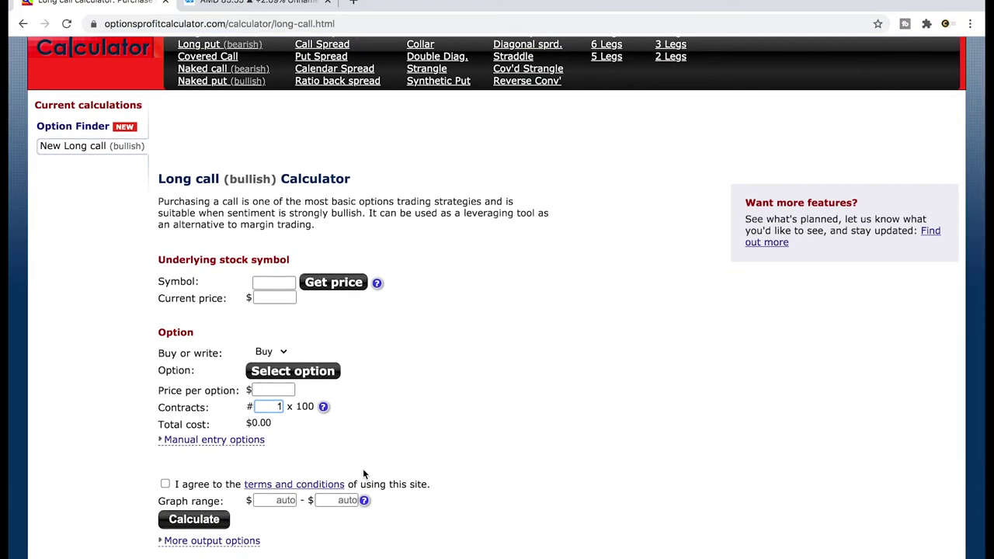
{"action": "scroll", "coordinate": [363, 473], "scroll_direction": "up", "scroll_amount": 1}
{"action": "scroll", "coordinate": [363, 474], "scroll_direction": "down", "scroll_amount": 1}
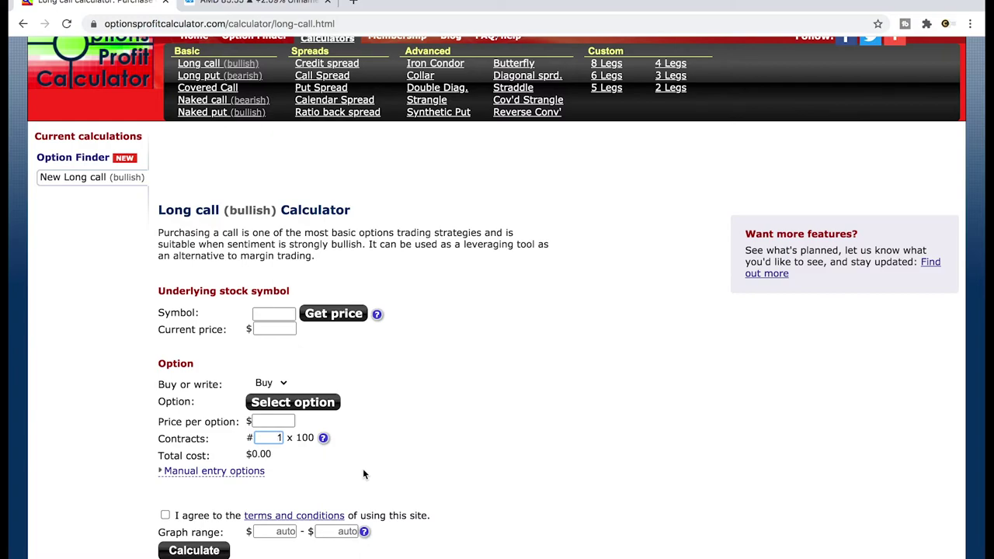
{"action": "scroll", "coordinate": [362, 474], "scroll_direction": "up", "scroll_amount": 1}
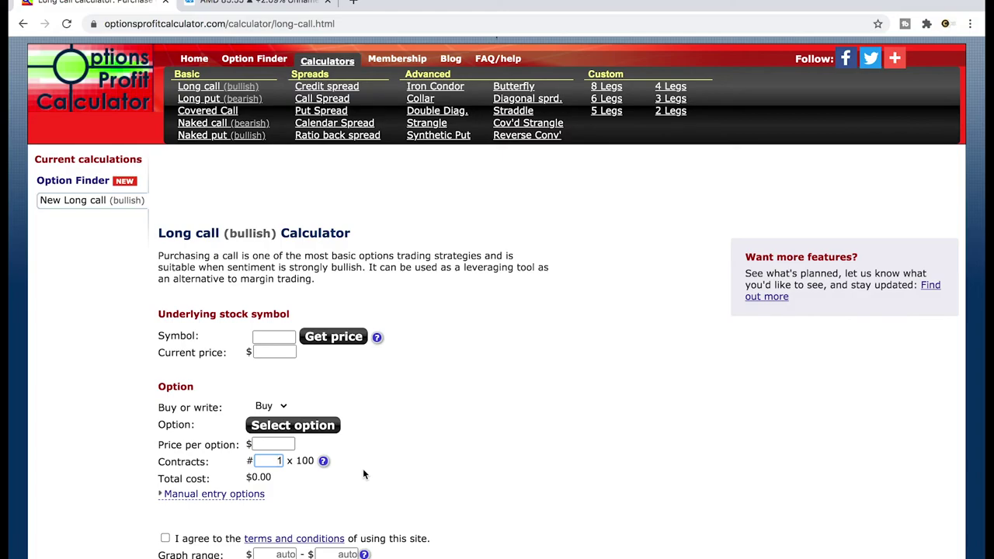
{"action": "scroll", "coordinate": [362, 468], "scroll_direction": "down", "scroll_amount": 2}
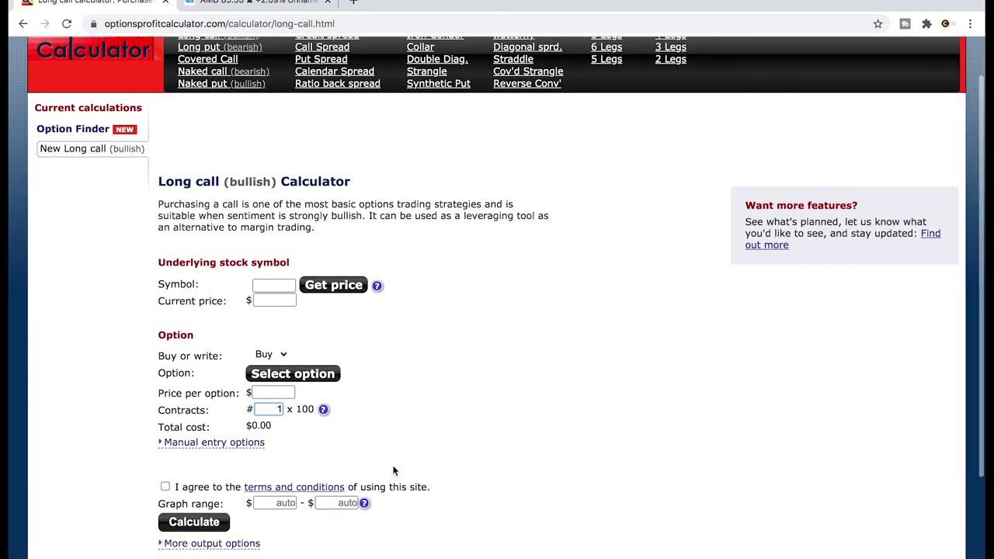
{"action": "scroll", "coordinate": [546, 455], "scroll_direction": "down", "scroll_amount": 3}
{"action": "scroll", "coordinate": [546, 455], "scroll_direction": "up", "scroll_amount": 3}
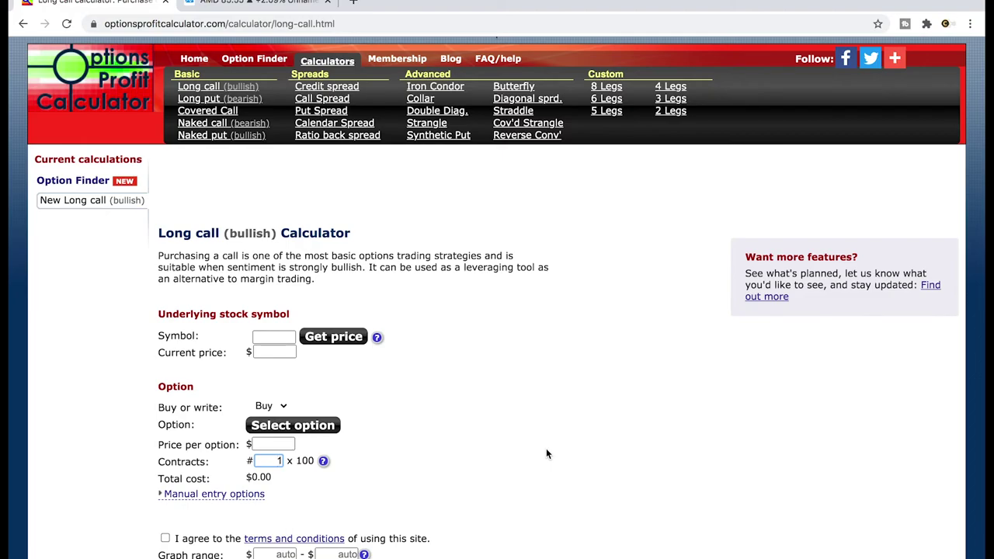
{"action": "scroll", "coordinate": [547, 449], "scroll_direction": "down", "scroll_amount": 1}
{"action": "scroll", "coordinate": [546, 448], "scroll_direction": "down", "scroll_amount": 1}
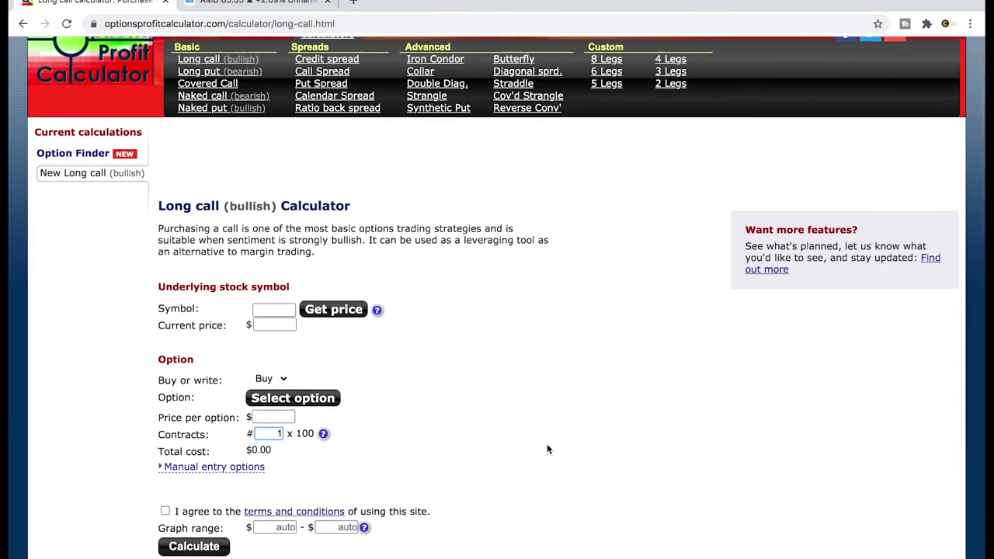
{"action": "scroll", "coordinate": [547, 449], "scroll_direction": "down", "scroll_amount": 3}
{"action": "scroll", "coordinate": [546, 449], "scroll_direction": "up", "scroll_amount": 5}
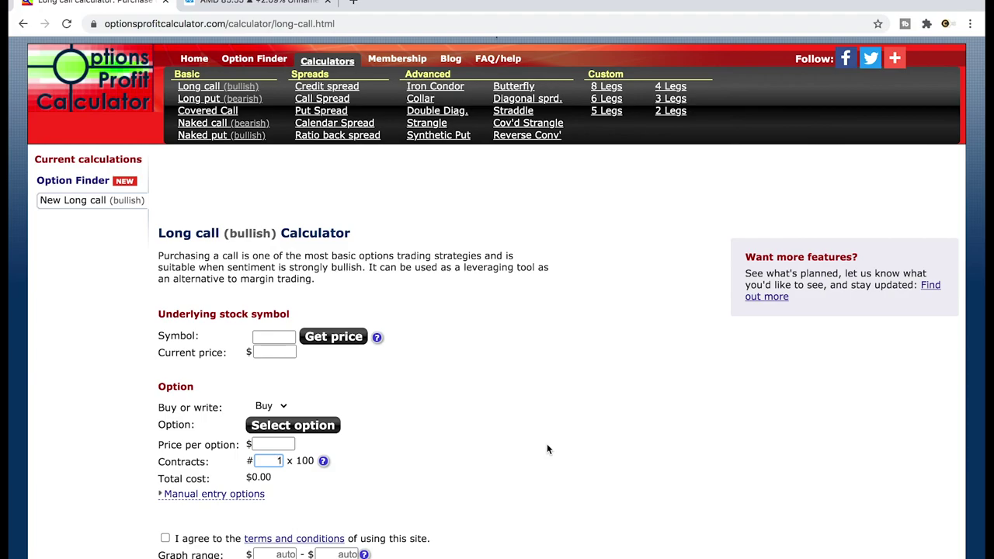
{"action": "left_click", "coordinate": [597, 376]}
{"action": "key", "text": "Tab"}
{"action": "scroll", "coordinate": [546, 453], "scroll_direction": "down", "scroll_amount": 1}
{"action": "scroll", "coordinate": [548, 450], "scroll_direction": "down", "scroll_amount": 4}
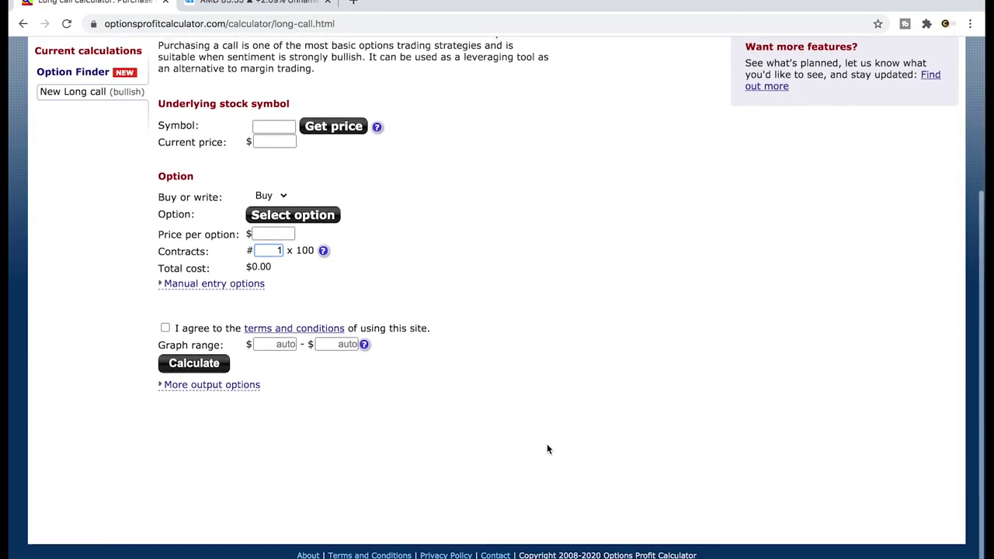
{"action": "scroll", "coordinate": [547, 450], "scroll_direction": "up", "scroll_amount": 5}
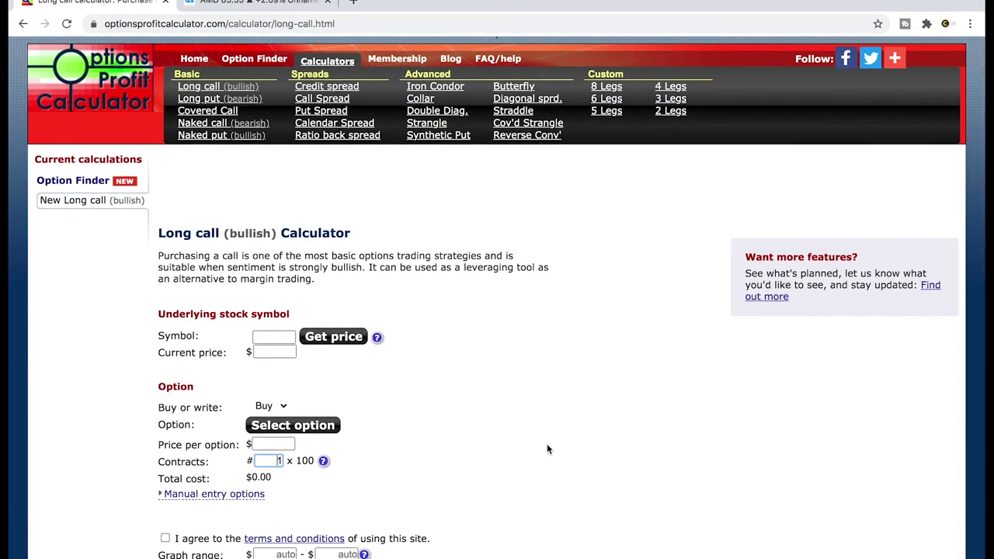